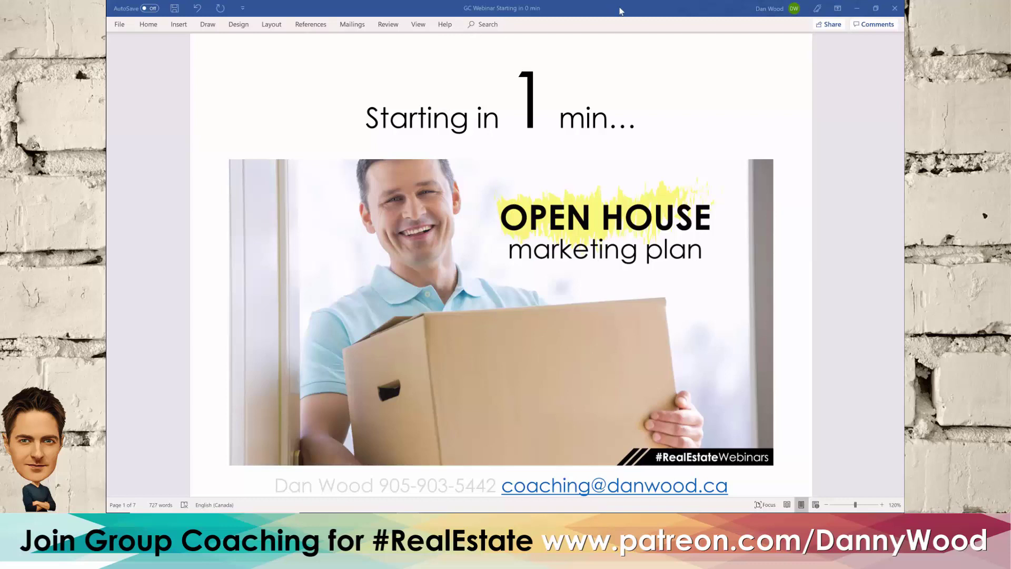
Switch from the Word webinar document to the Chrome window with the 'google ads' search results.
{"action": "key", "text": "alt+Tab"}
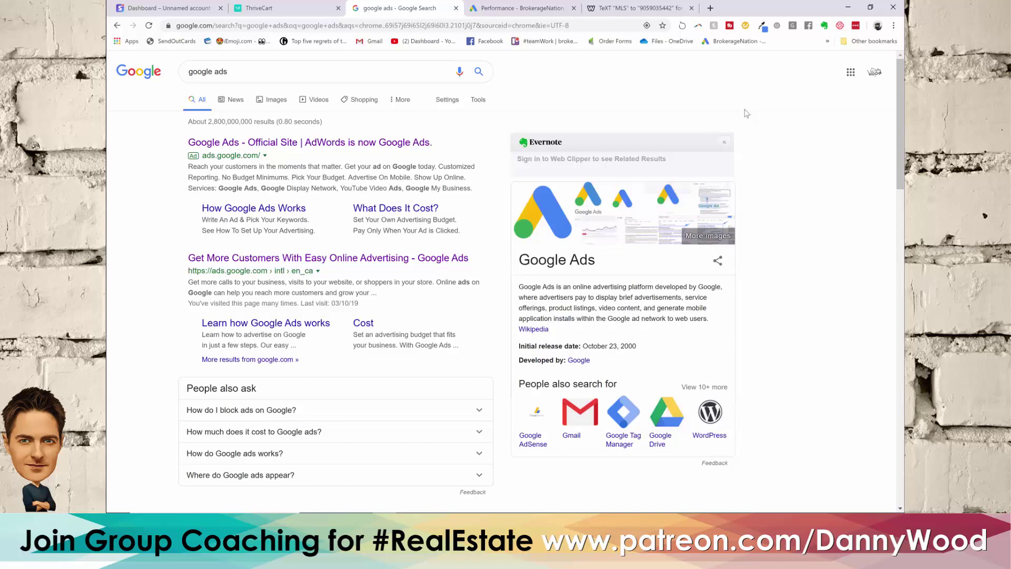
Switch to the brokeragesample.weebly.com real-estate site tab showing the San Francisco page.
{"action": "key", "text": "ctrl+Tab"}
{"action": "key", "text": "ctrl+Tab"}
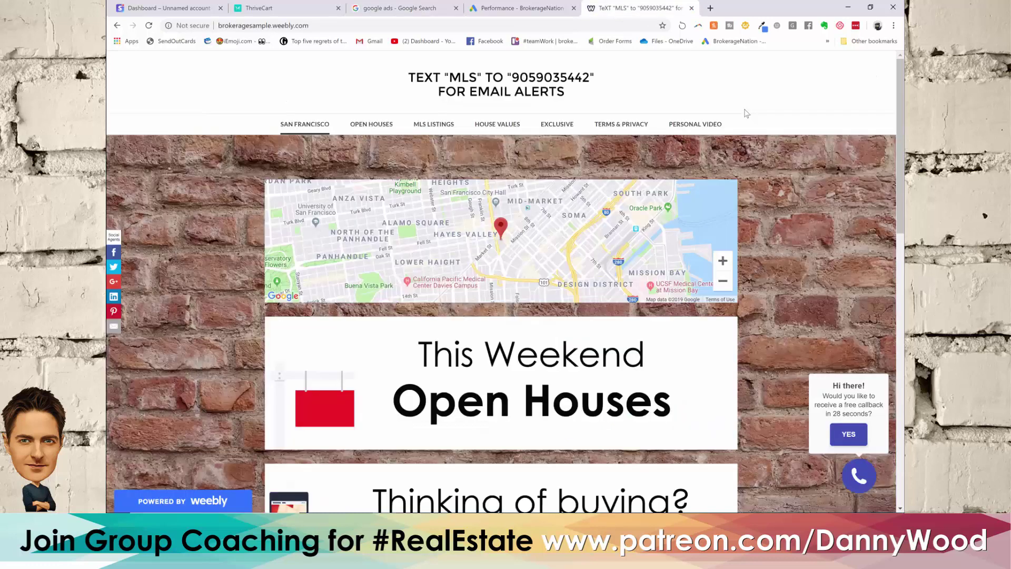
View the site's Exclusive listing page, then its This Weekend Open Houses page.
{"action": "left_click", "coordinate": [558, 129]}
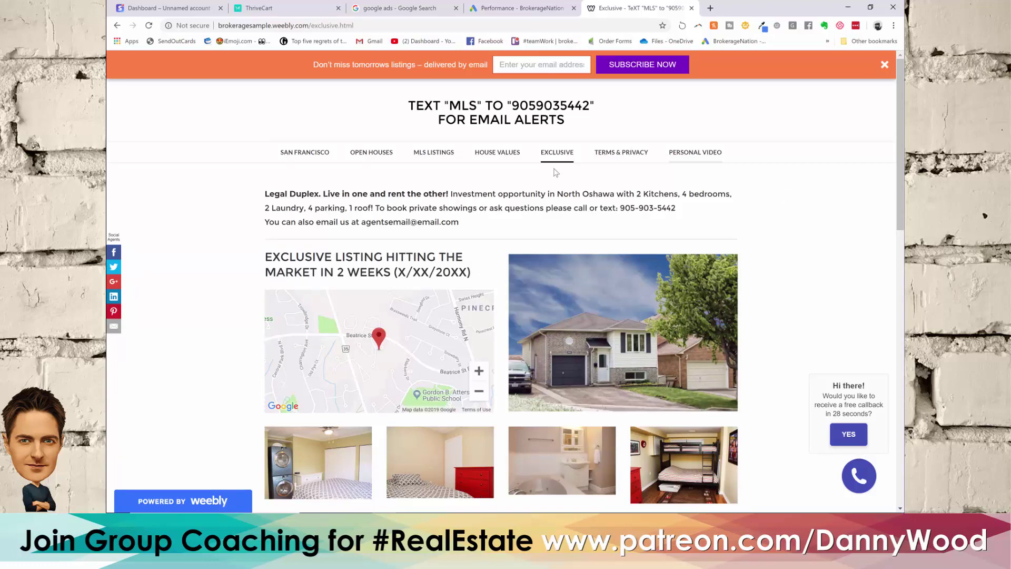
{"action": "left_click", "coordinate": [375, 155]}
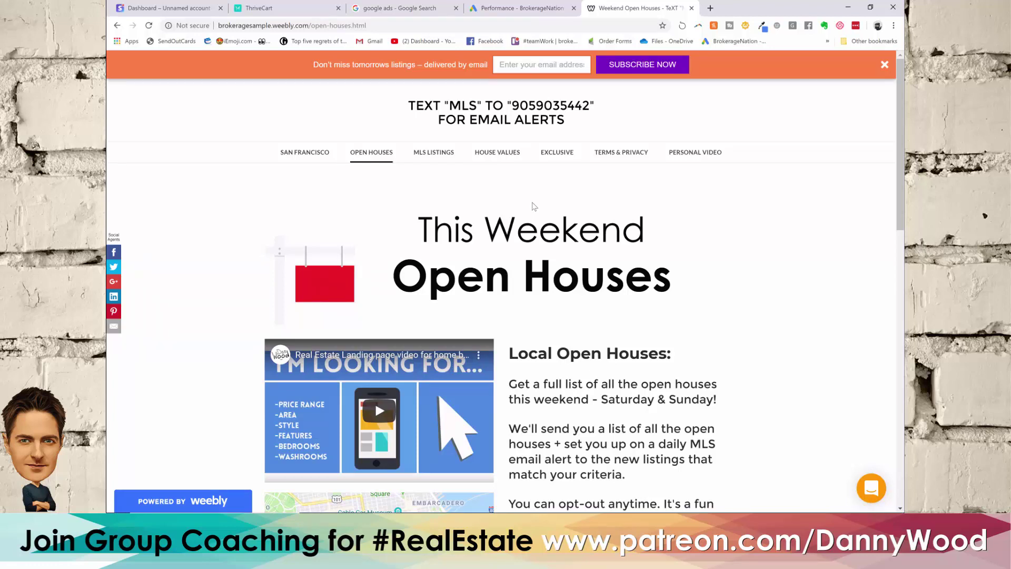
{"action": "scroll", "coordinate": [534, 207], "scroll_direction": "down", "scroll_amount": 1}
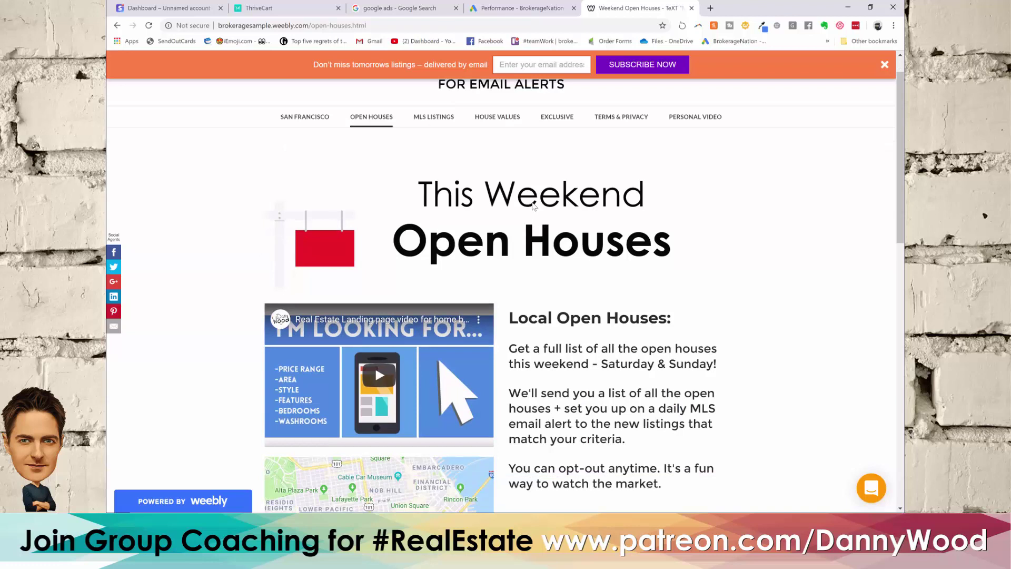
{"action": "scroll", "coordinate": [509, 174], "scroll_direction": "down", "scroll_amount": 1}
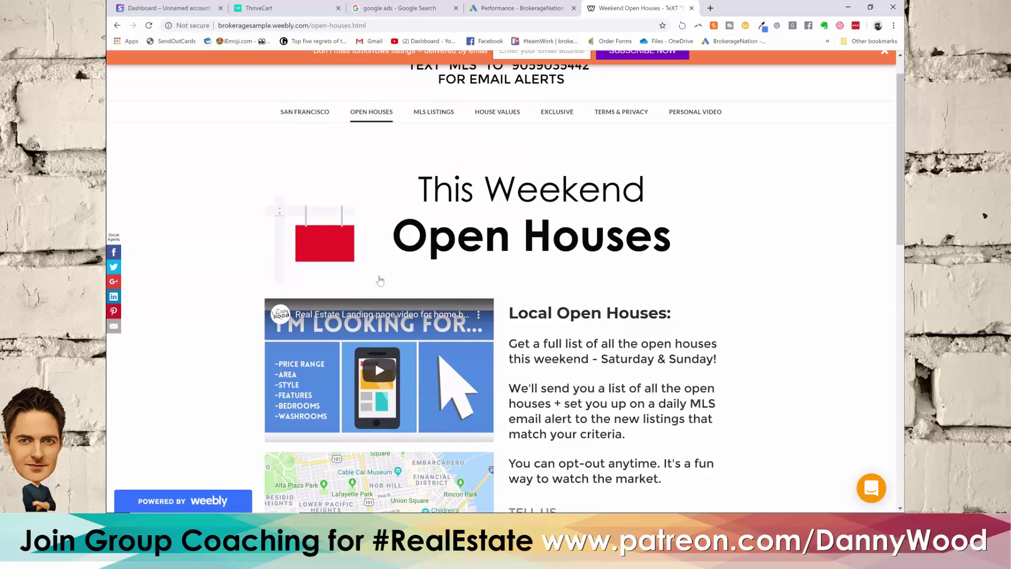
{"action": "scroll", "coordinate": [391, 274], "scroll_direction": "down", "scroll_amount": 1}
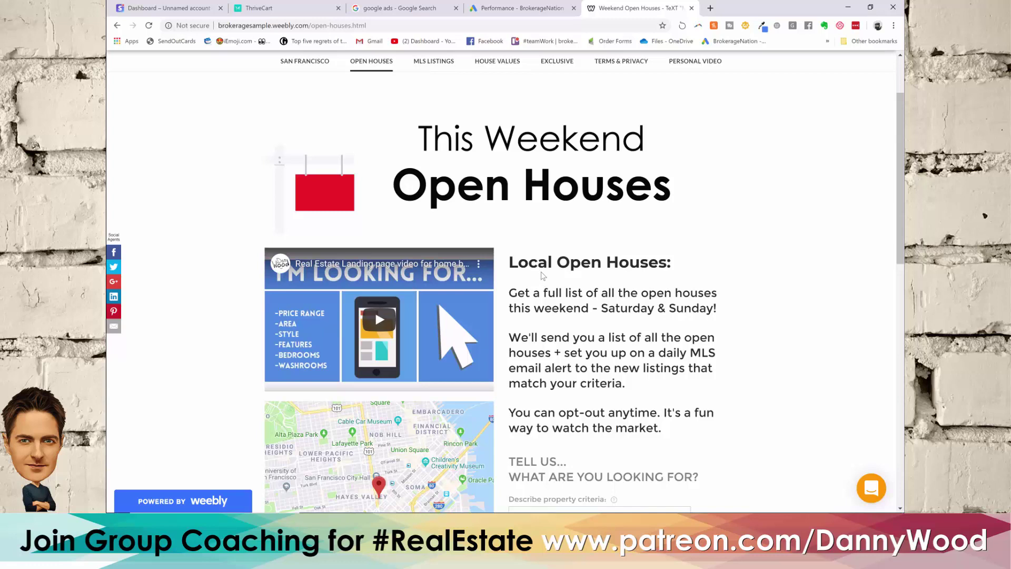
{"action": "scroll", "coordinate": [543, 276], "scroll_direction": "down", "scroll_amount": 1}
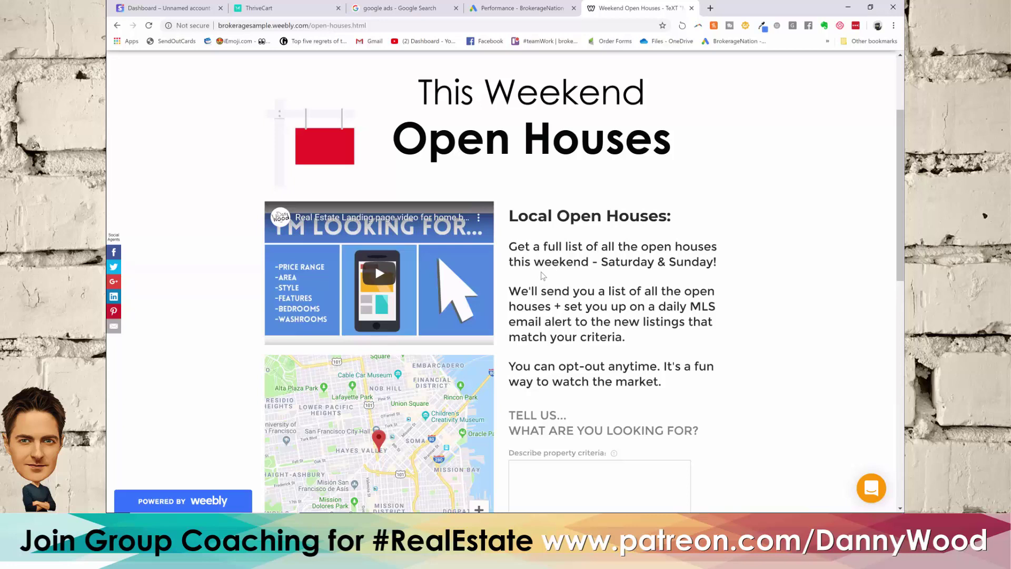
{"action": "scroll", "coordinate": [400, 237], "scroll_direction": "down", "scroll_amount": 1}
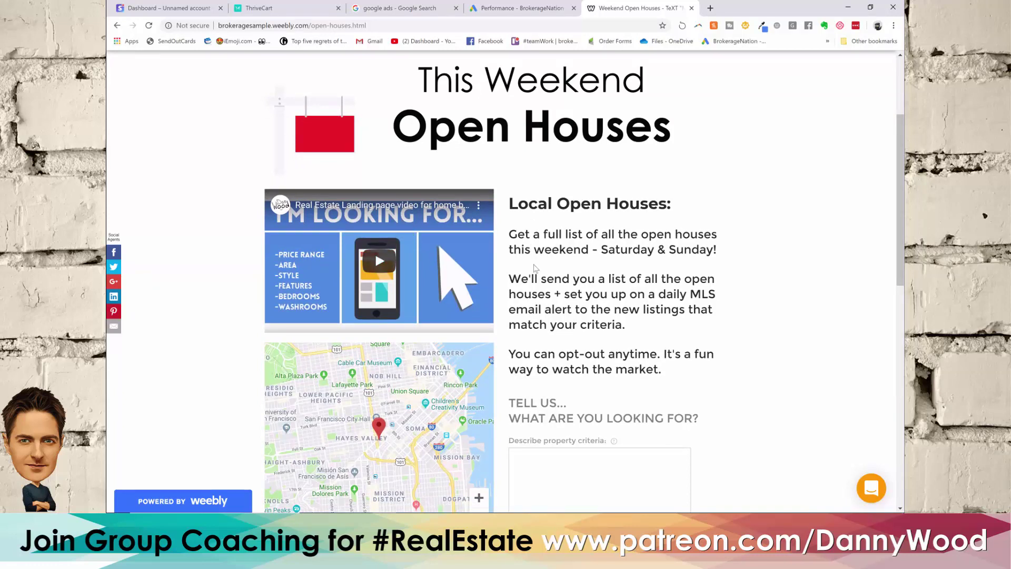
{"action": "scroll", "coordinate": [534, 267], "scroll_direction": "down", "scroll_amount": 2}
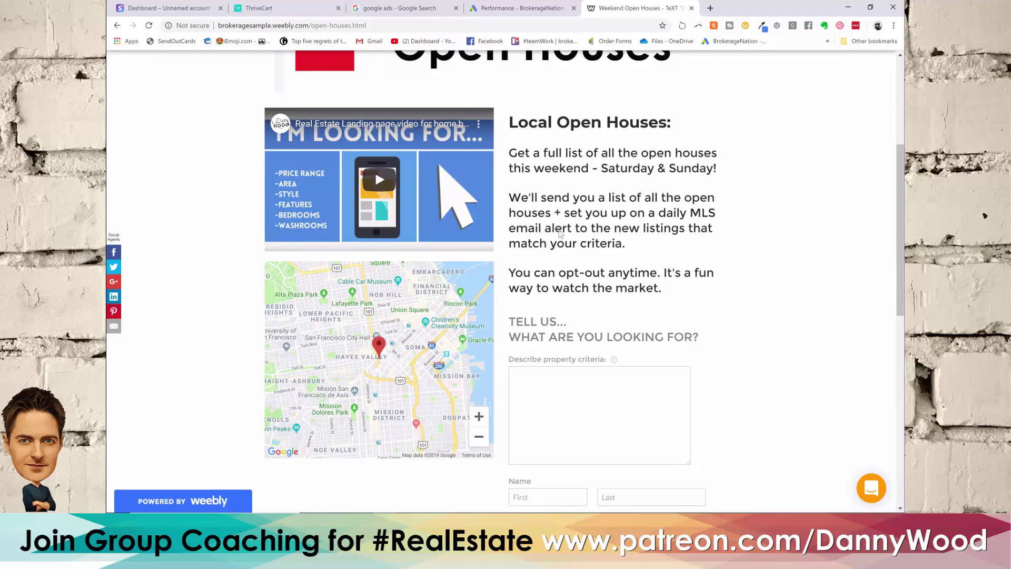
{"action": "scroll", "coordinate": [605, 434], "scroll_direction": "down", "scroll_amount": 1}
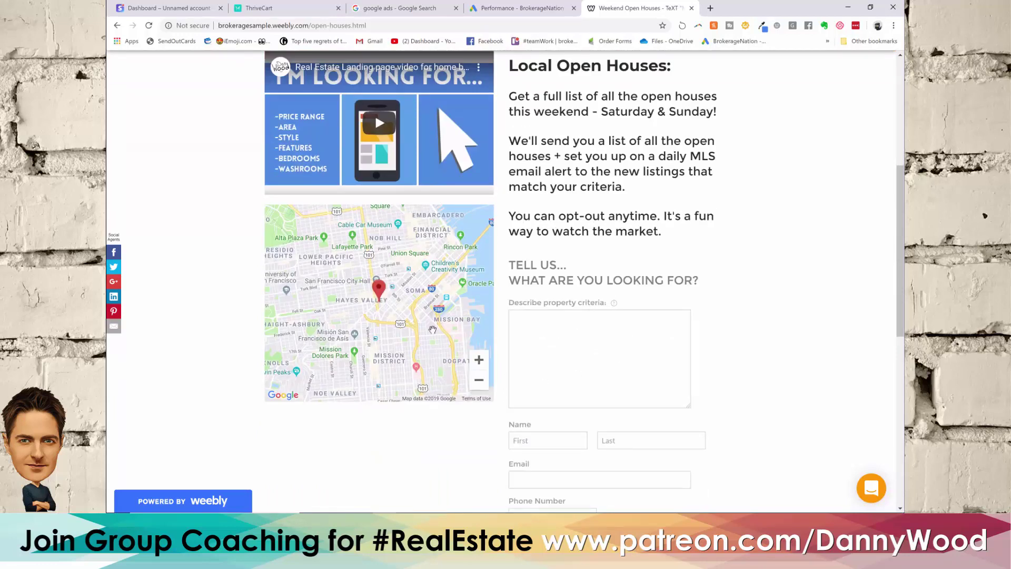
{"action": "scroll", "coordinate": [551, 233], "scroll_direction": "down", "scroll_amount": 1}
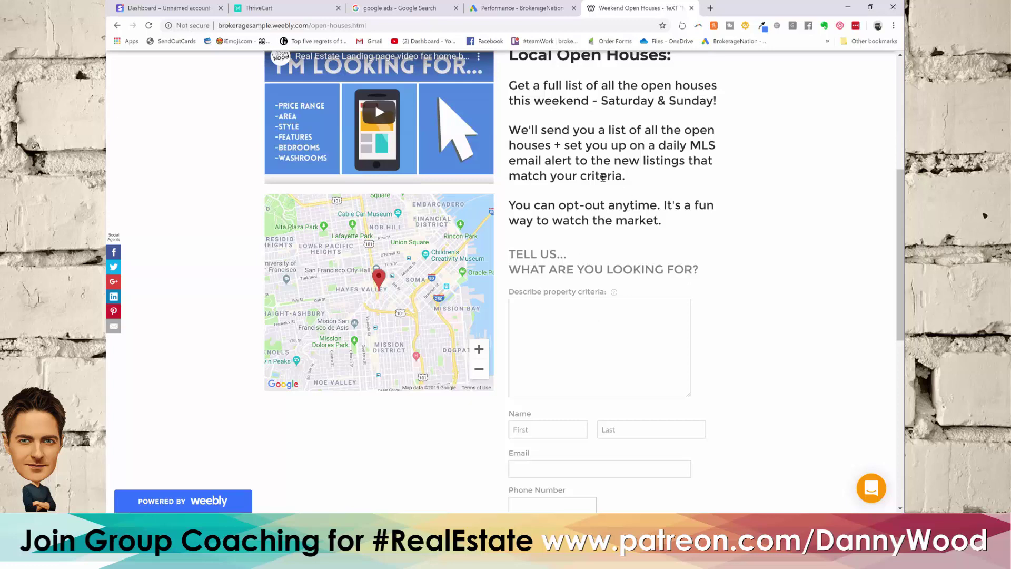
{"action": "scroll", "coordinate": [603, 178], "scroll_direction": "up", "scroll_amount": 3}
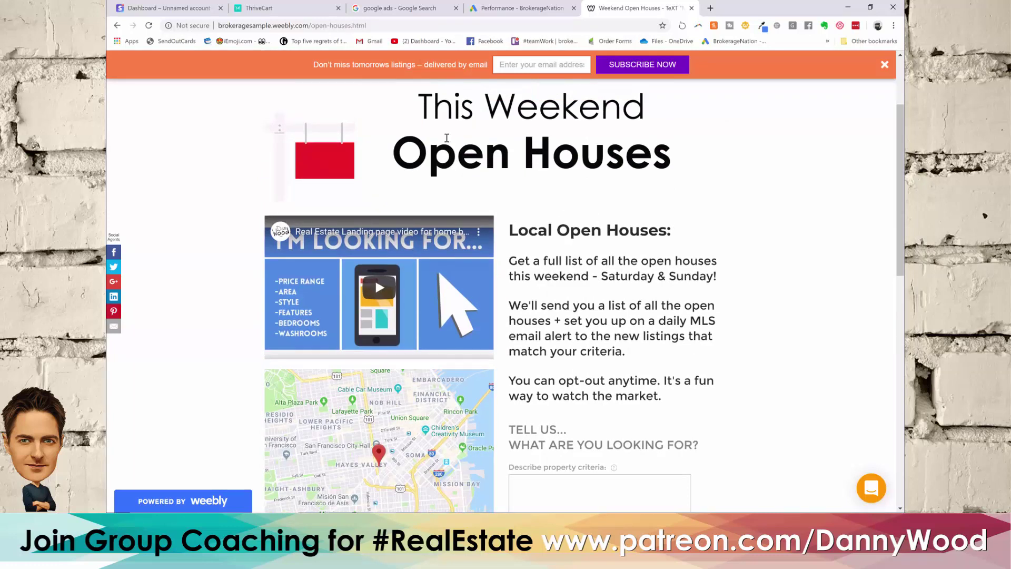
Select the open-houses page URL and return to the Google 'google ads' results tab.
{"action": "left_click", "coordinate": [386, 25]}
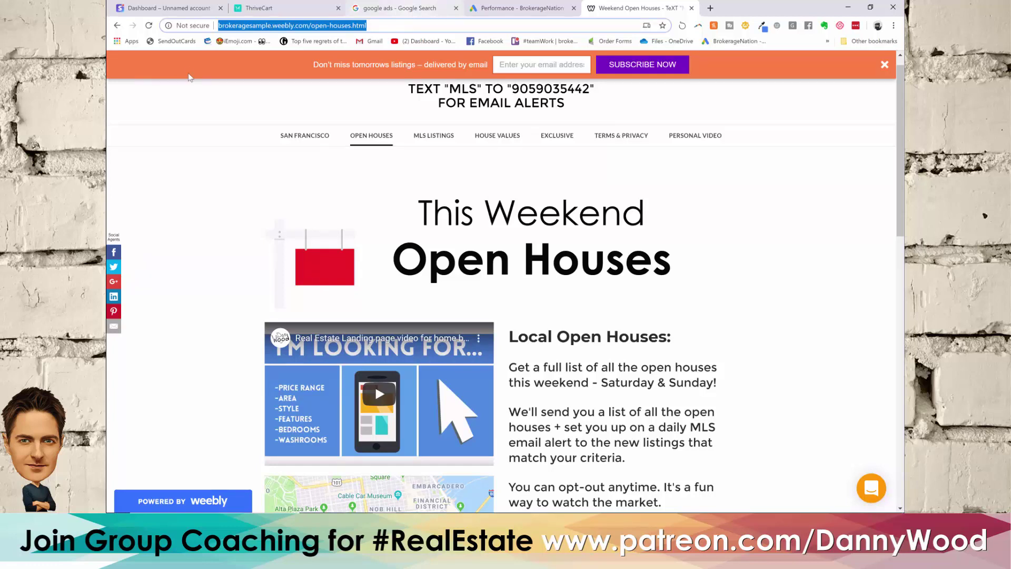
{"action": "key", "text": "ctrl+3"}
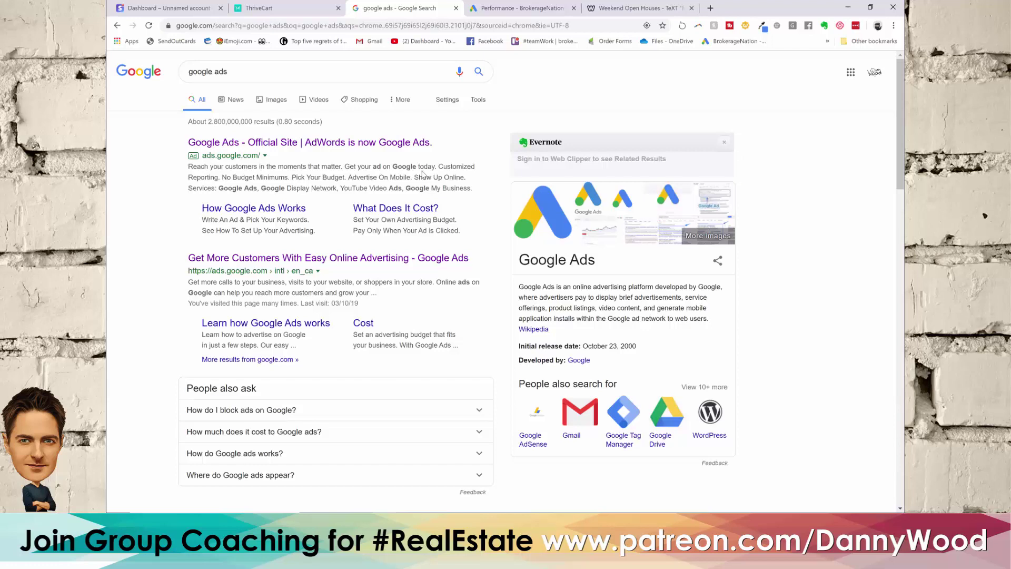
Go to the Performance - BrokerageNation tab and open the account's Overview from the accounts table.
{"action": "left_click", "coordinate": [540, 10]}
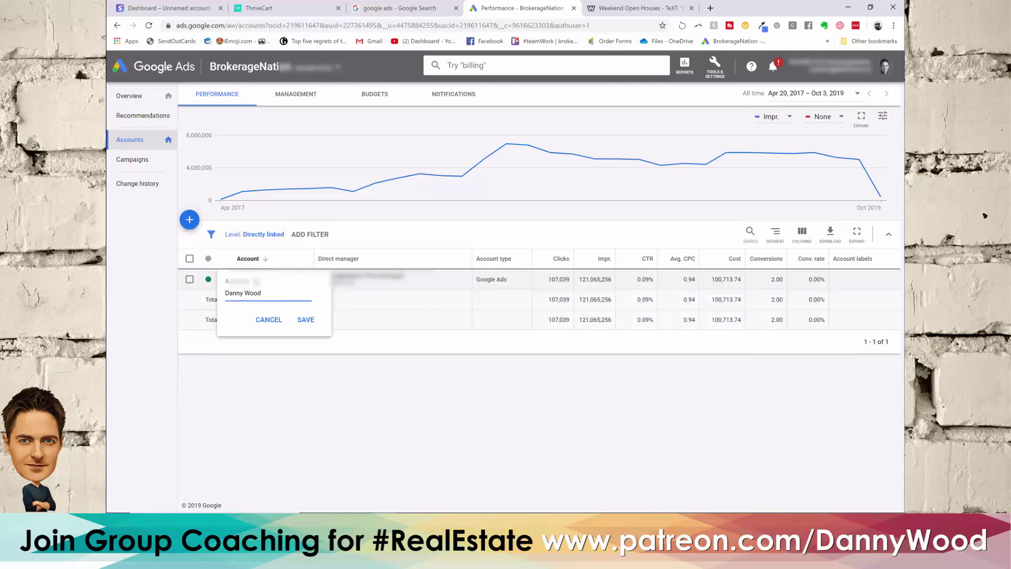
{"action": "left_click", "coordinate": [257, 279]}
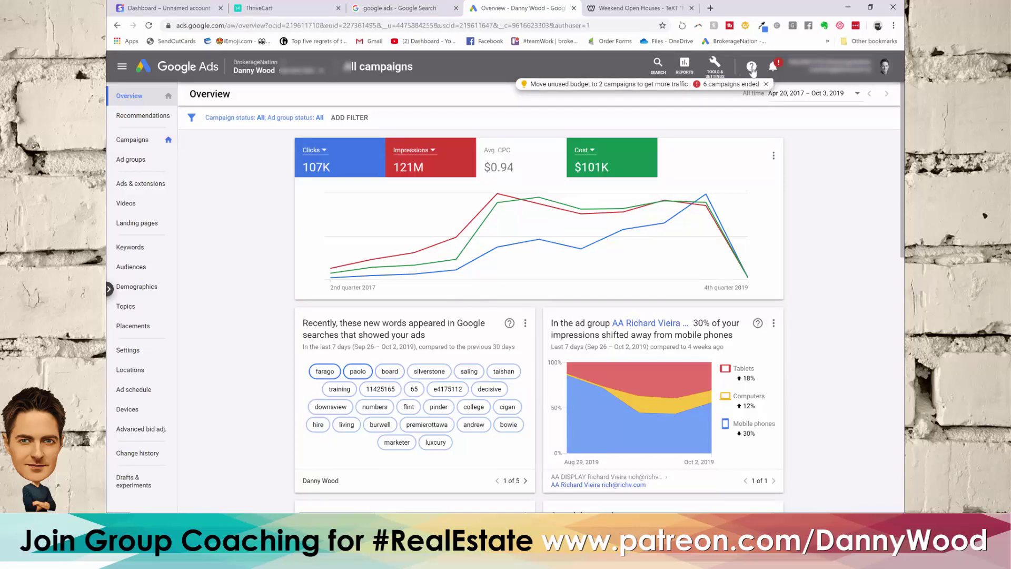
{"action": "left_click", "coordinate": [752, 69]}
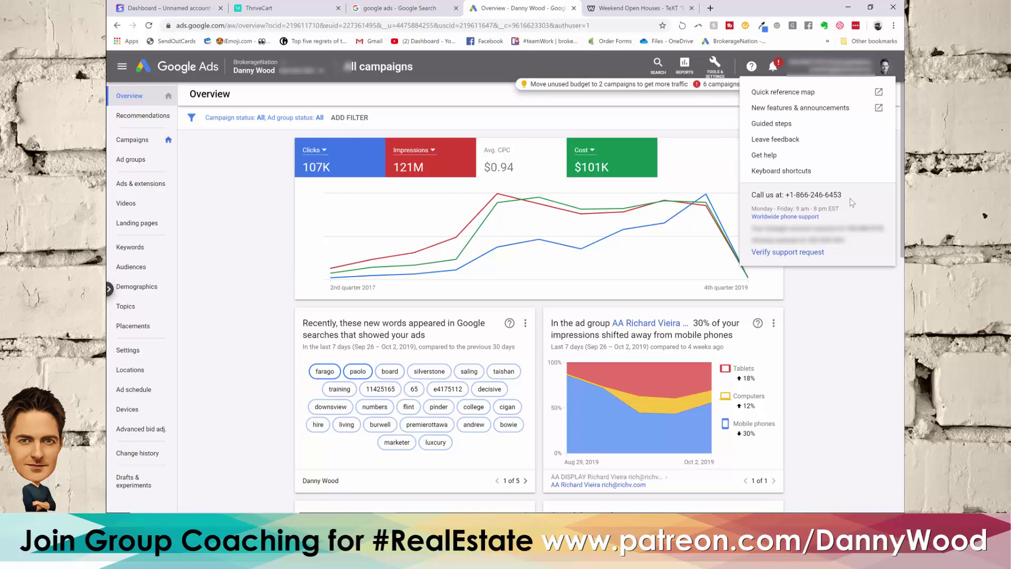
{"action": "left_click", "coordinate": [221, 202]}
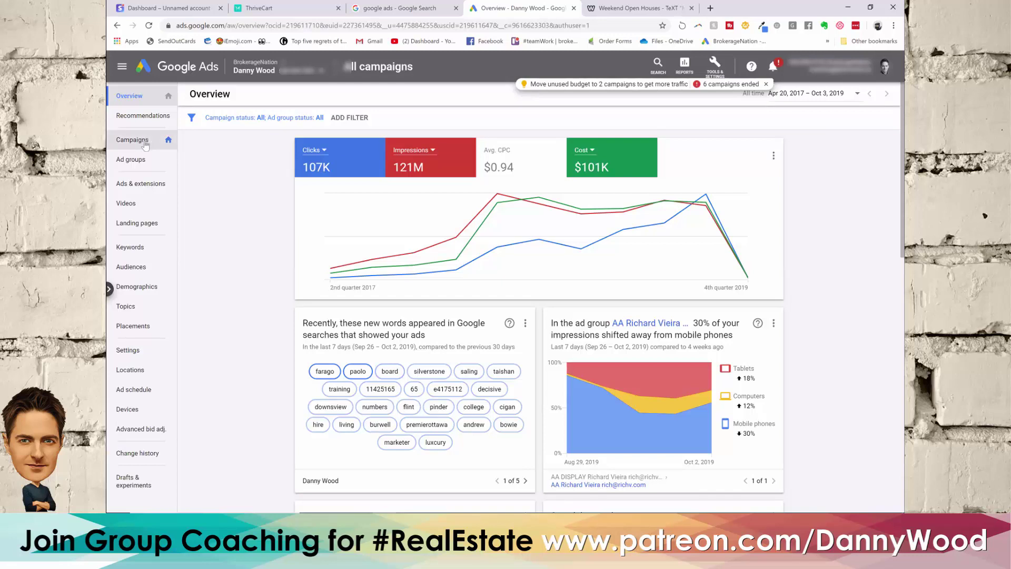
Show the Campaigns page with its Search, Display and Video campaign totals.
{"action": "left_click", "coordinate": [146, 143]}
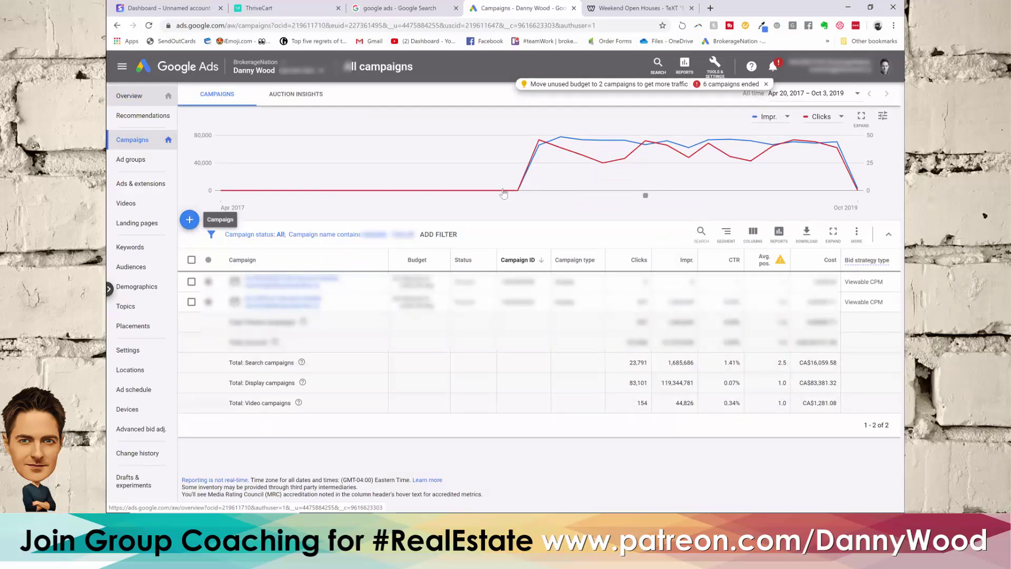
Start a new campaign from the Campaigns page.
{"action": "left_click", "coordinate": [189, 219]}
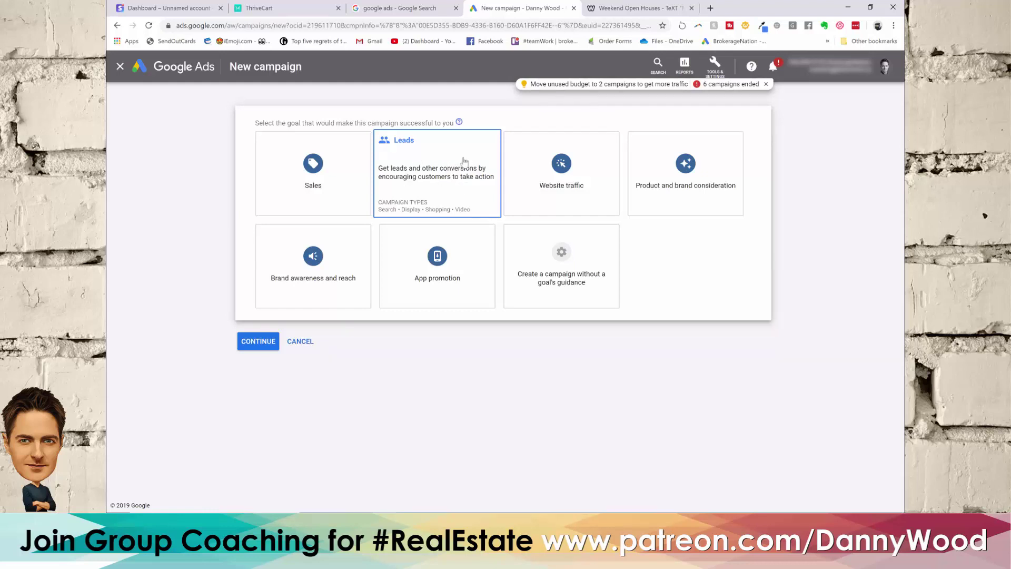
Choose Website traffic as the new campaign's goal after briefly comparing Leads.
{"action": "left_click", "coordinate": [561, 187]}
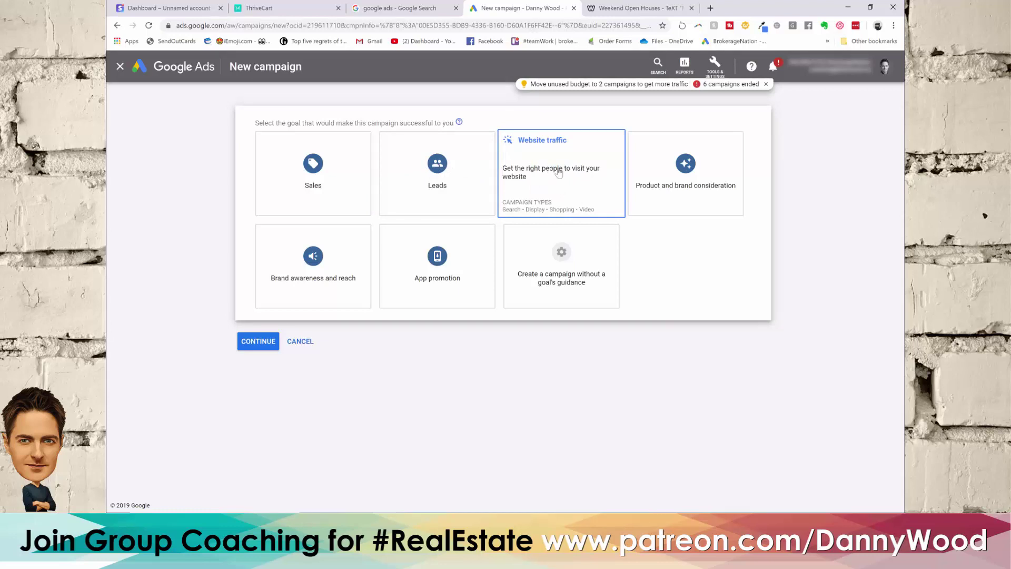
{"action": "left_click", "coordinate": [456, 177]}
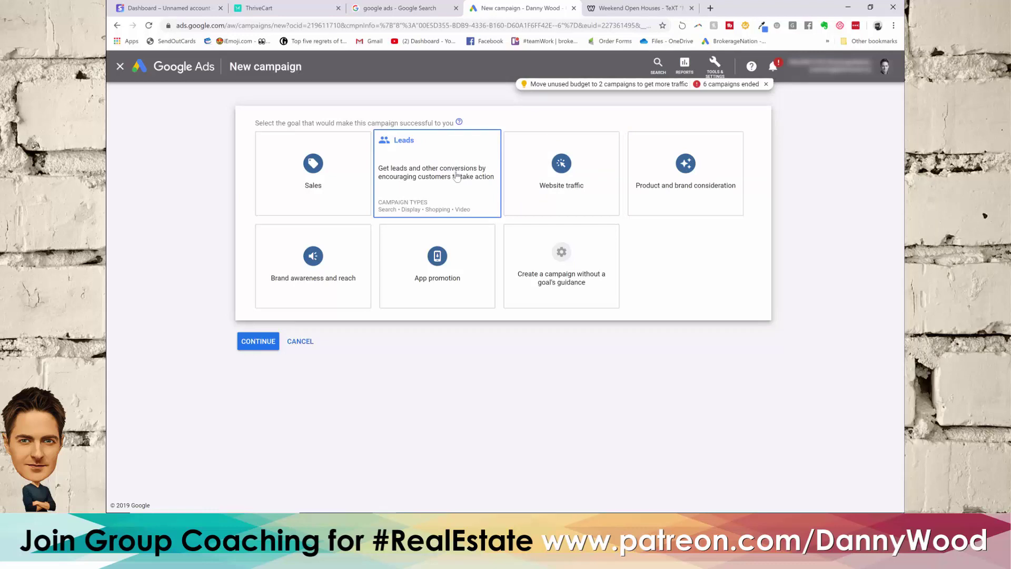
{"action": "left_click", "coordinate": [573, 178]}
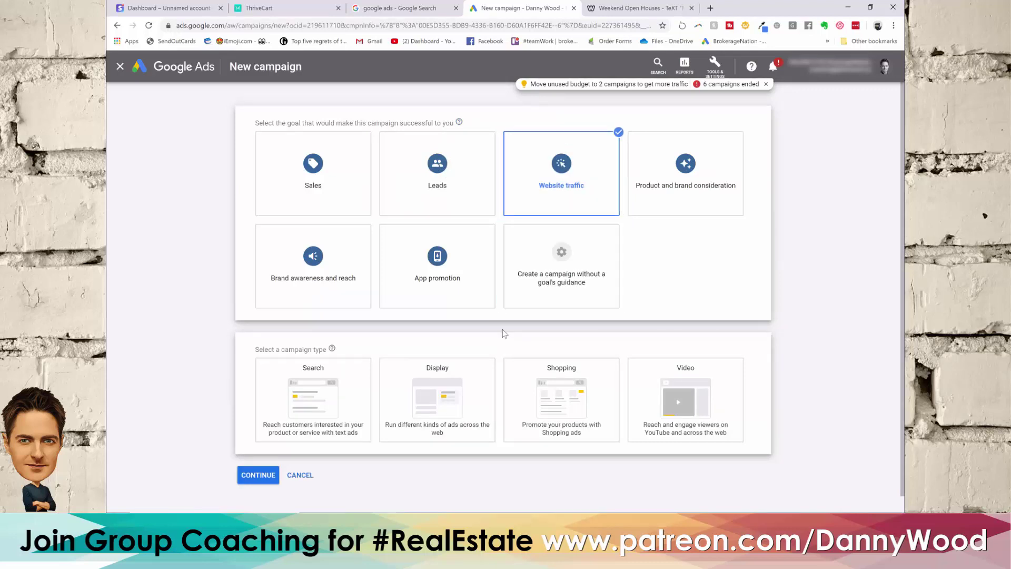
Compare the Video, Shopping and Display campaign types, then select Search.
{"action": "scroll", "coordinate": [410, 338], "scroll_direction": "down", "scroll_amount": 1}
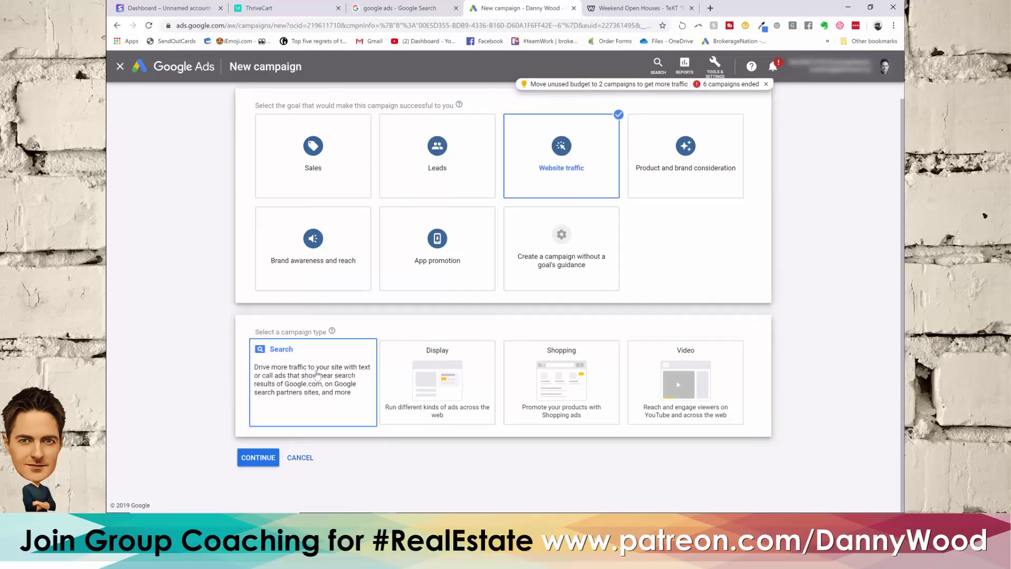
{"action": "left_click", "coordinate": [676, 397]}
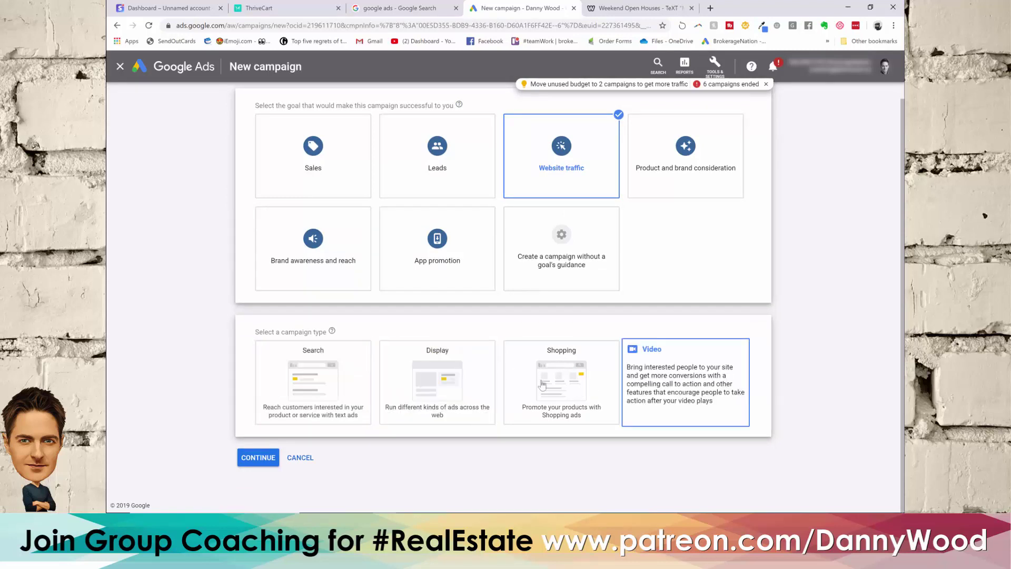
{"action": "left_click", "coordinate": [542, 380]}
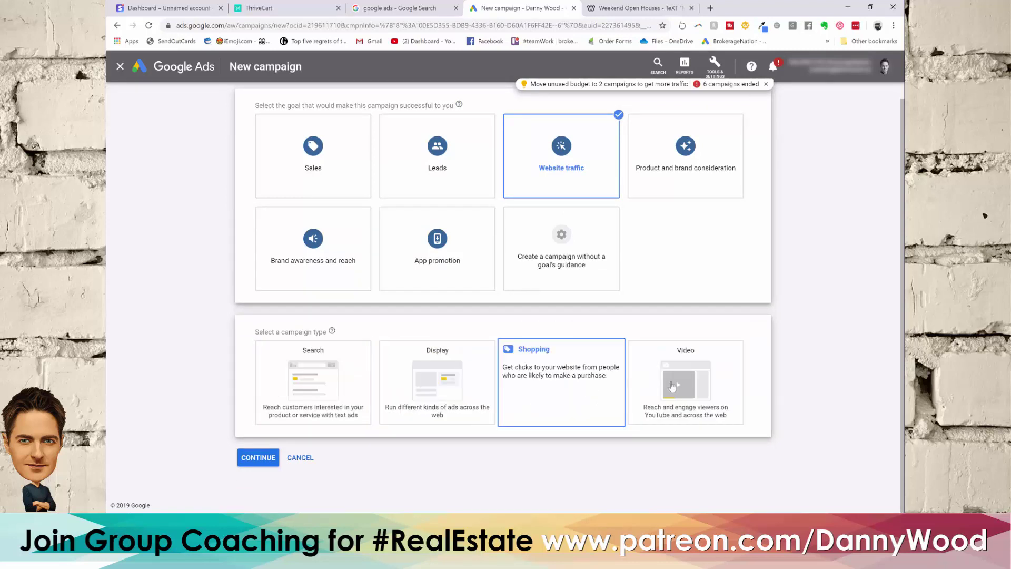
{"action": "left_click", "coordinate": [462, 373]}
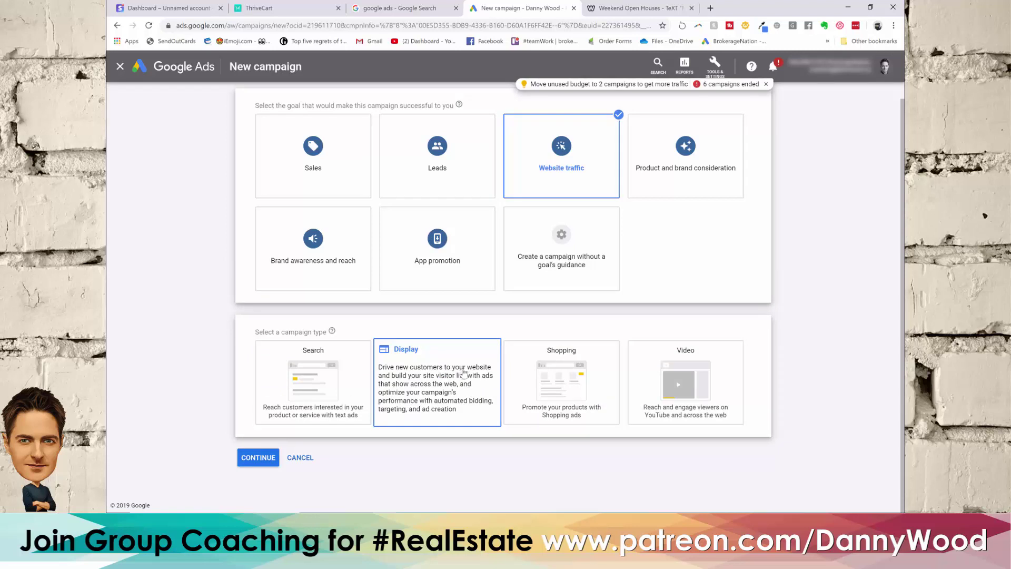
{"action": "left_click", "coordinate": [681, 382]}
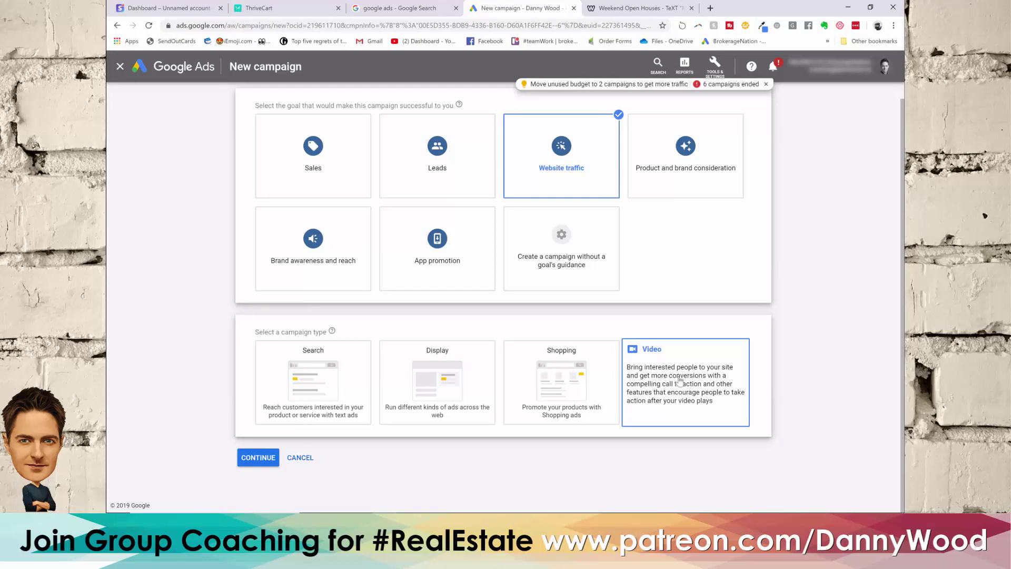
{"action": "left_click", "coordinate": [427, 389]}
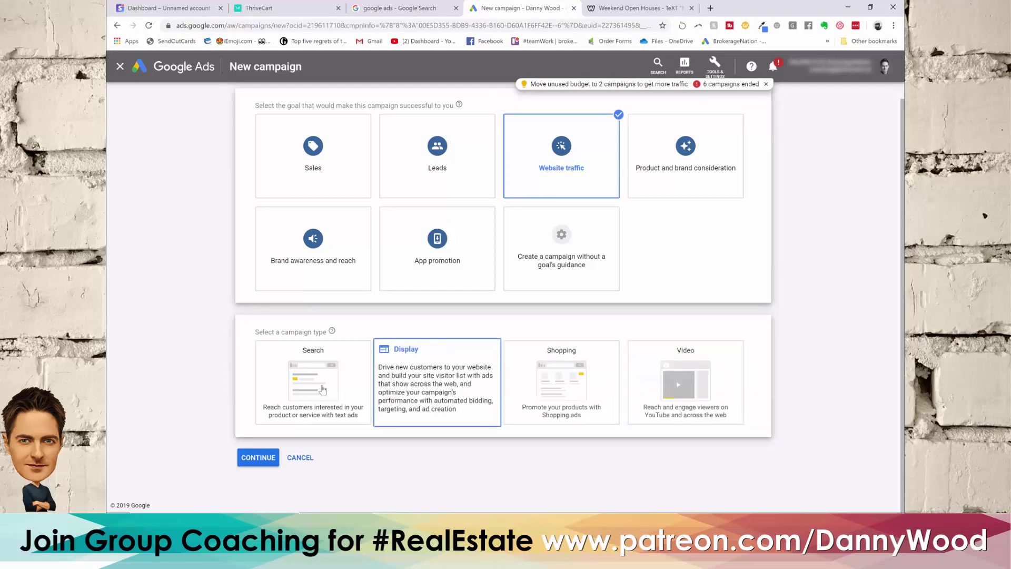
{"action": "left_click", "coordinate": [314, 368]}
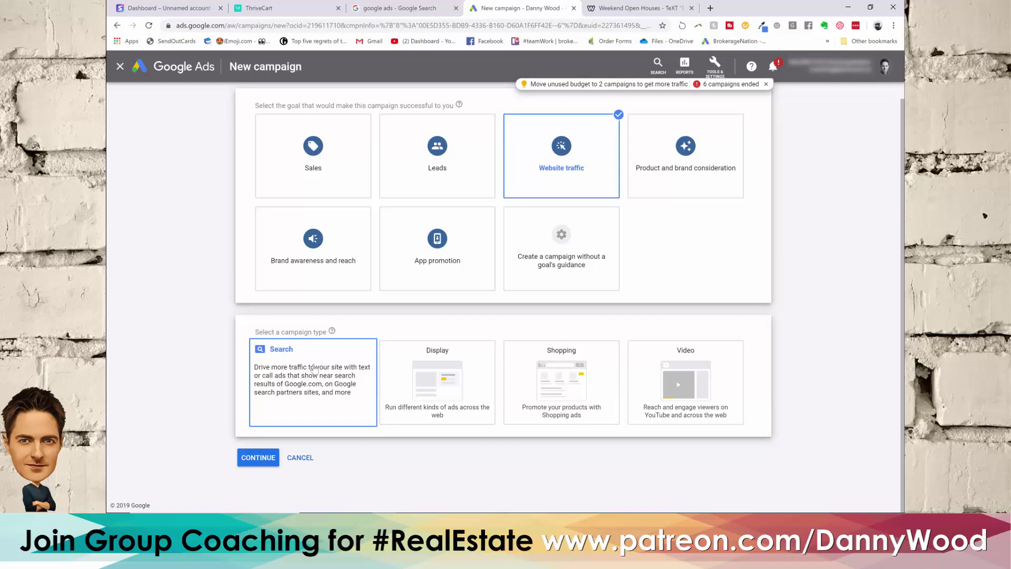
{"action": "left_click", "coordinate": [315, 368]}
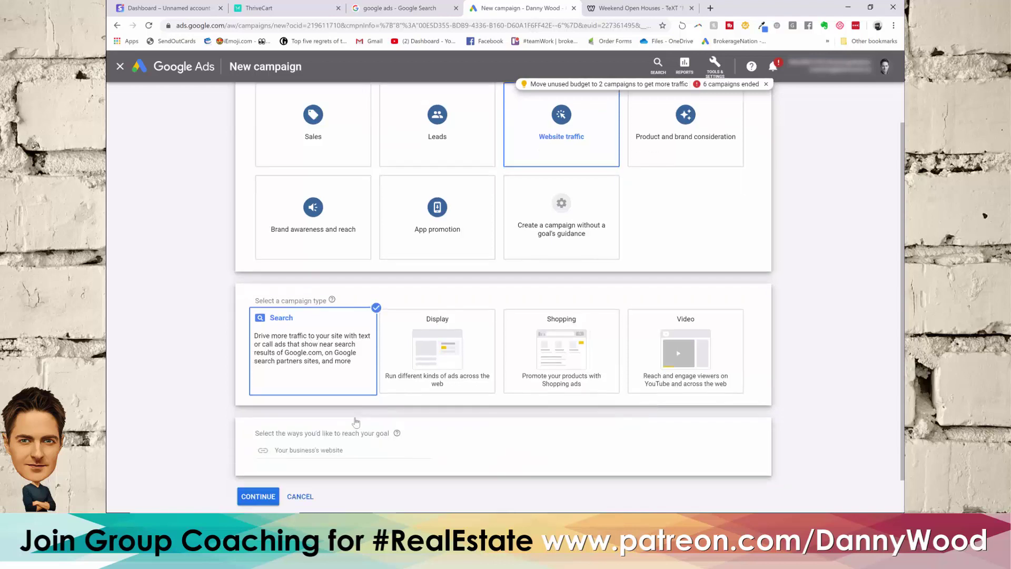
{"action": "type", "text": "www"}
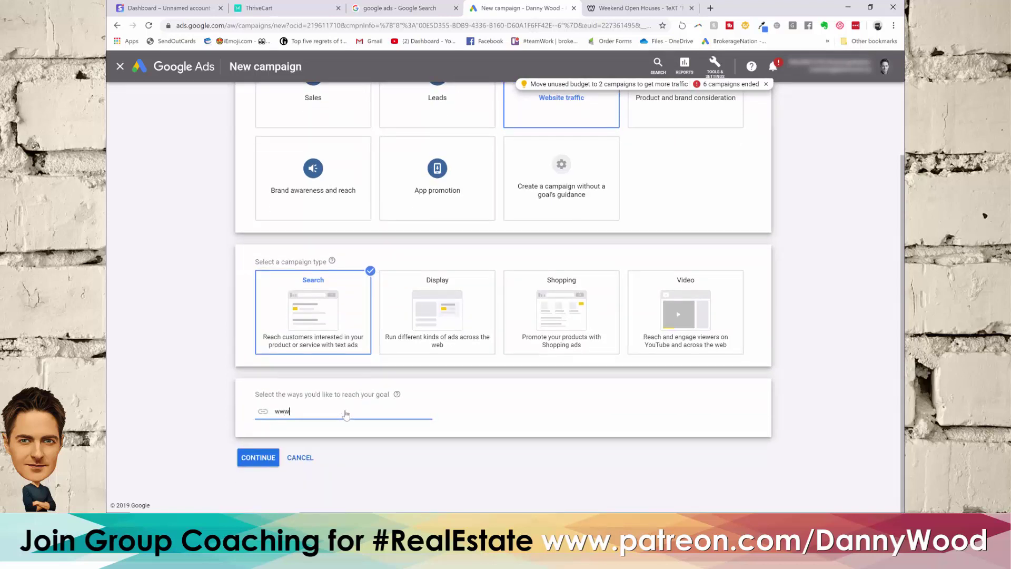
{"action": "type", "text": ".website.com"}
{"action": "left_click", "coordinate": [253, 459]}
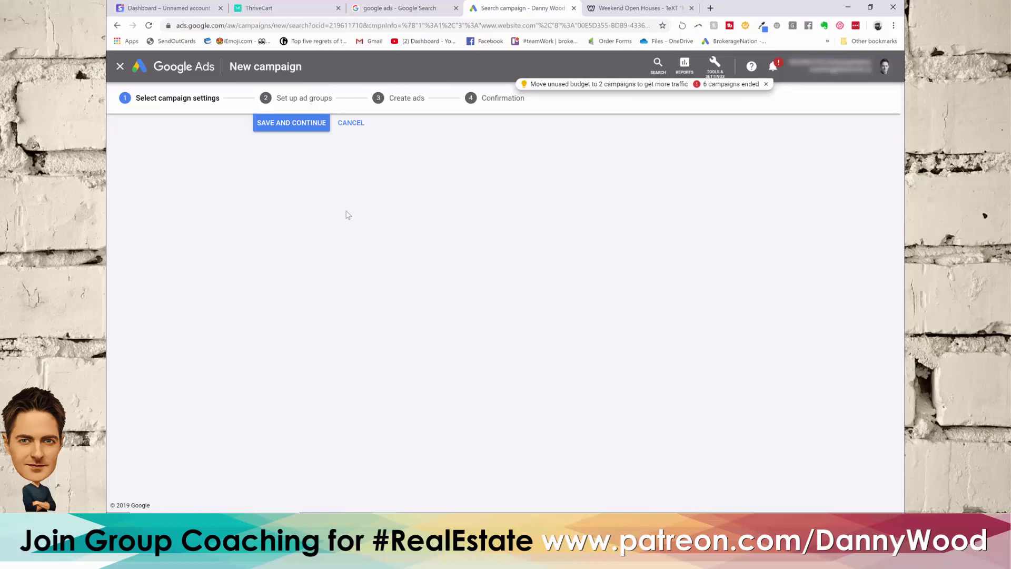
Replace the default campaign name 'Website traffic-Search-87' with 'Local Search'.
{"action": "left_click_drag", "start_coordinate": [459, 213], "coordinate": [357, 220]}
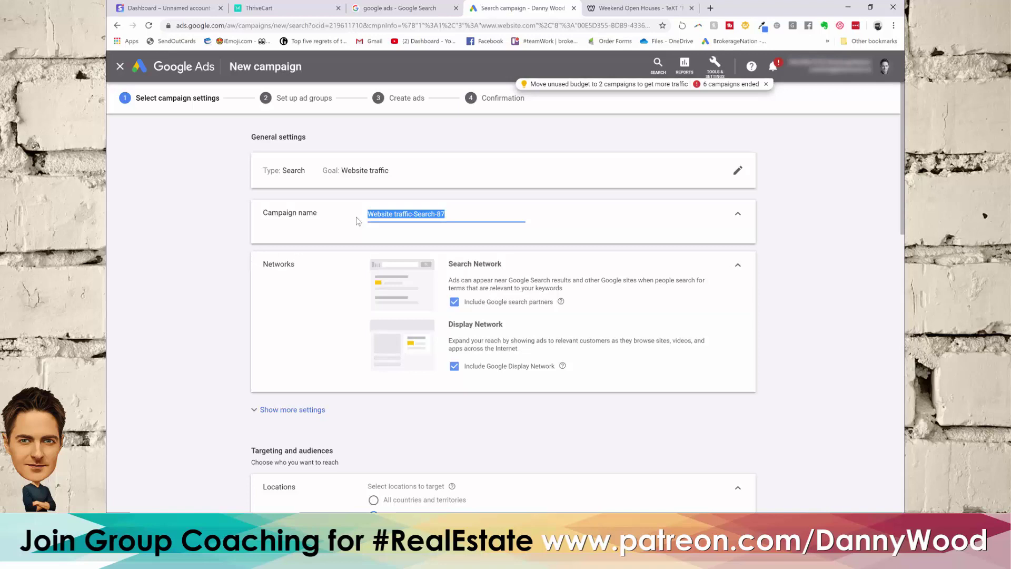
{"action": "type", "text": "Local Search"}
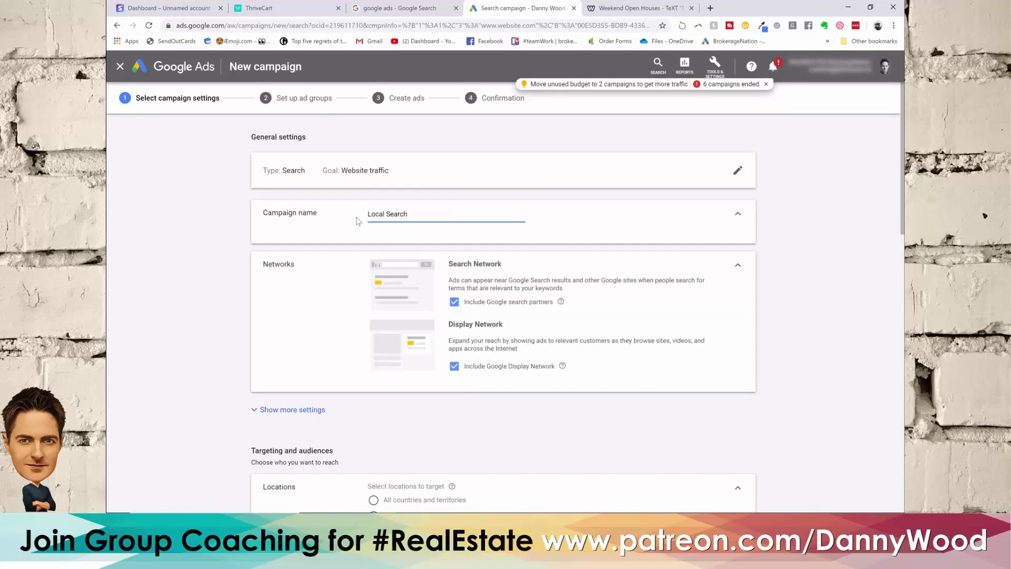